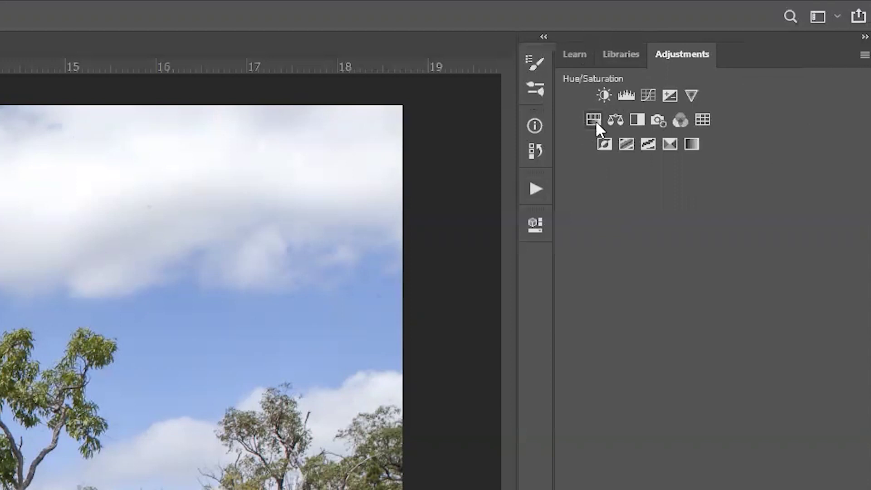
- Add a colorized Hue/Saturation adjustment layer with hue 220 and saturation 68, and increase its lightness
left_click(591, 118)
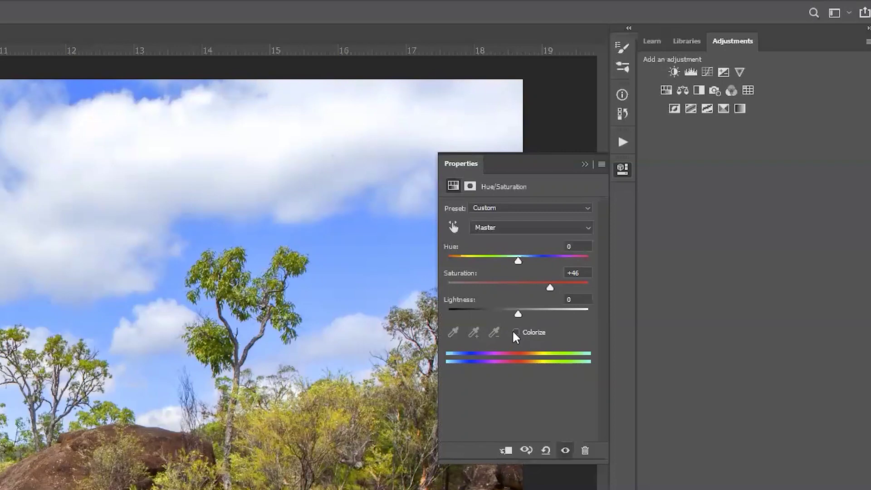
left_click(515, 332)
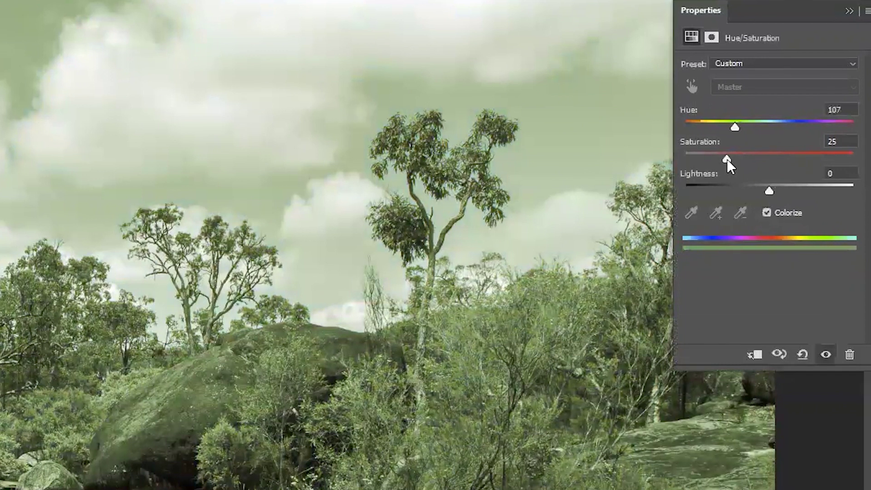
left_click_drag(735, 126, 779, 133)
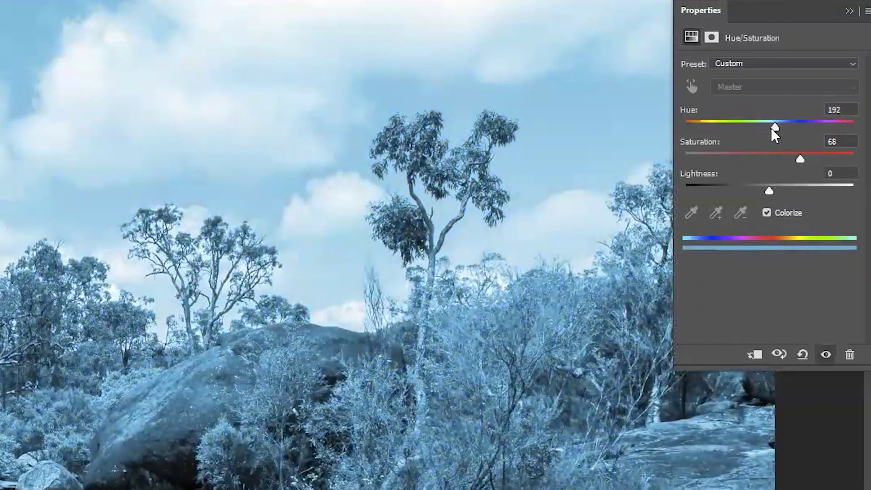
left_click_drag(771, 127, 789, 132)
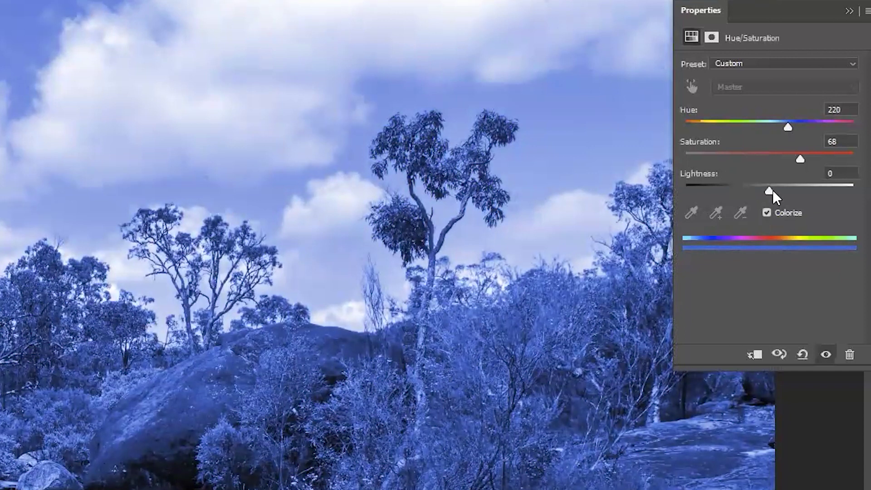
left_click_drag(770, 191, 799, 189)
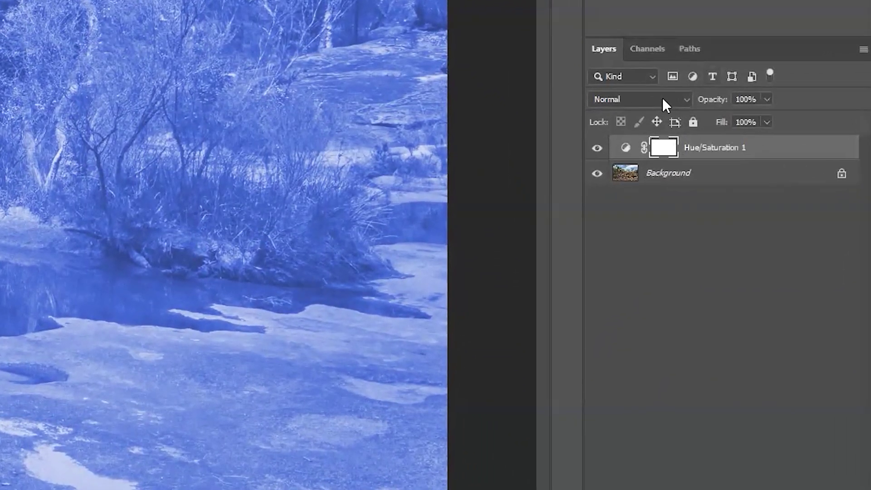
- Set the Hue/Saturation layer's blend mode to Multiply
left_click(683, 104)
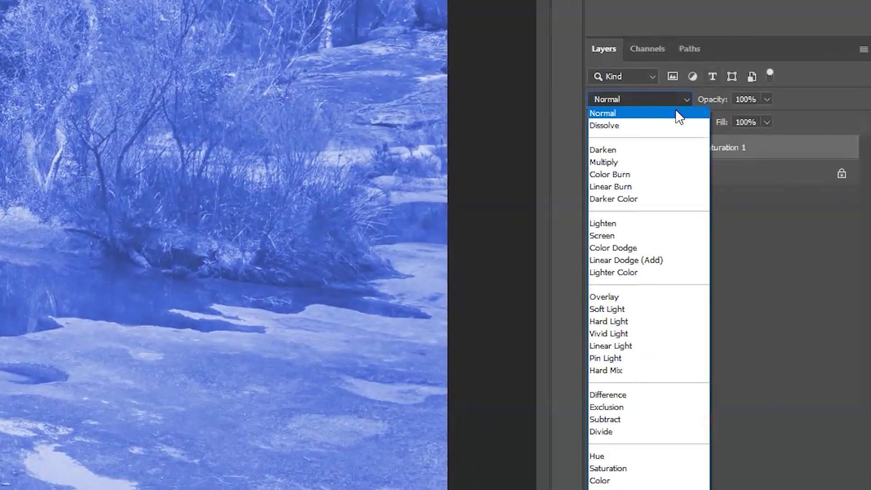
left_click(683, 98)
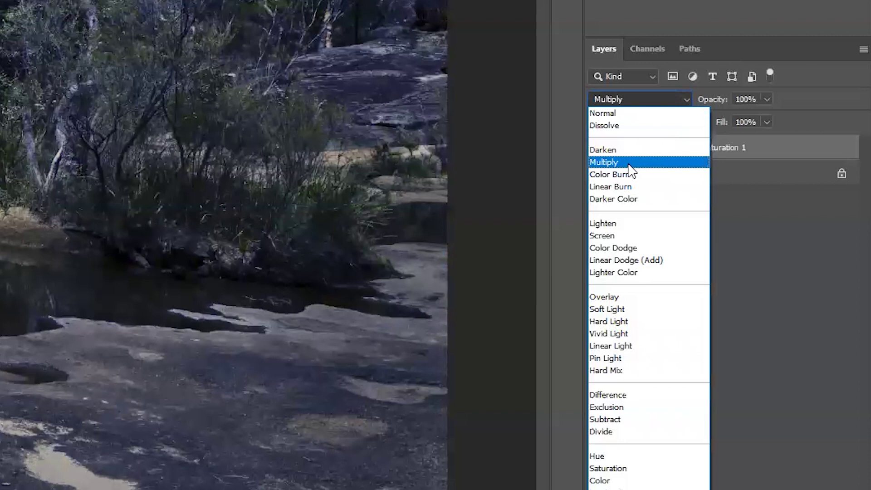
left_click(631, 163)
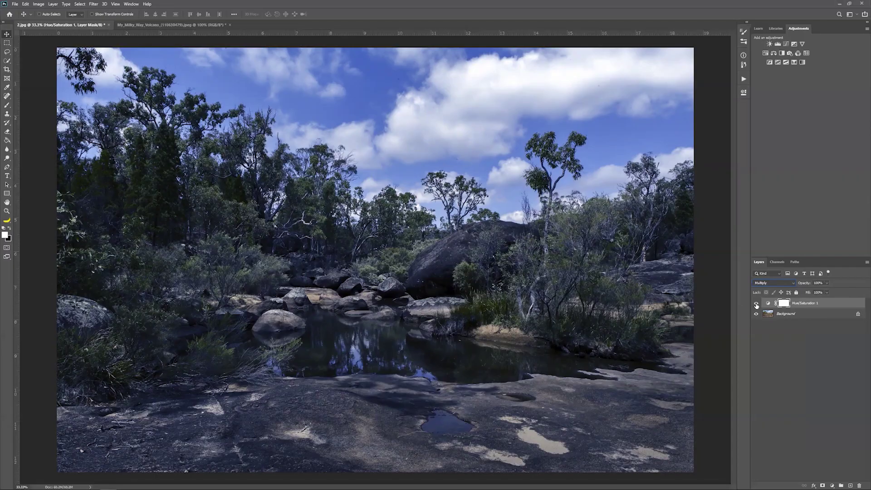
- Compare the landscape with and without the Hue/Saturation effect, and leave the adjustment layer hidden
left_click(755, 303)
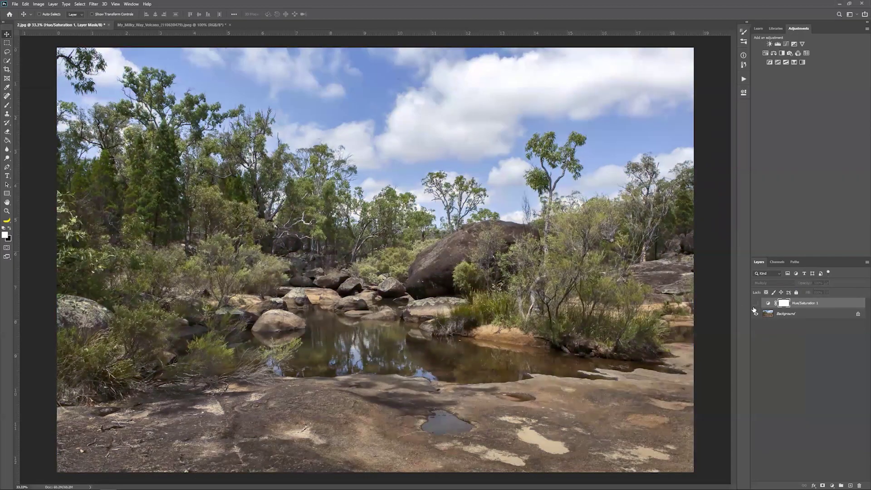
left_click(756, 304)
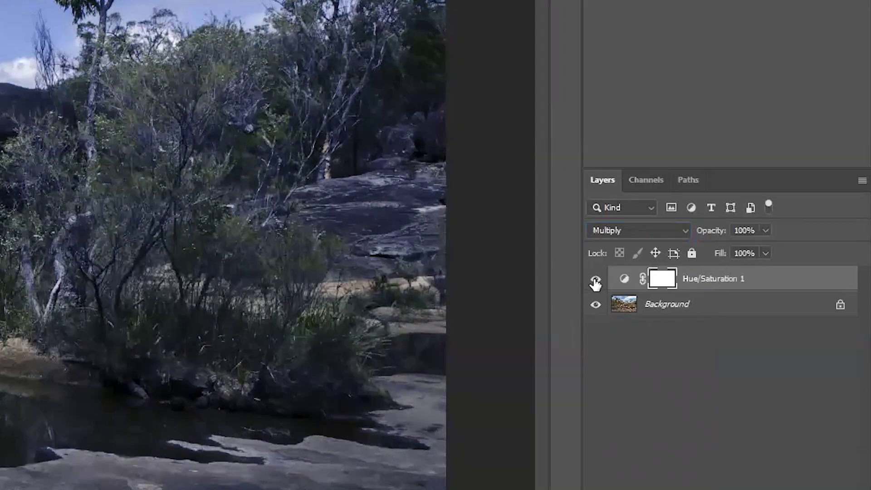
left_click(595, 281)
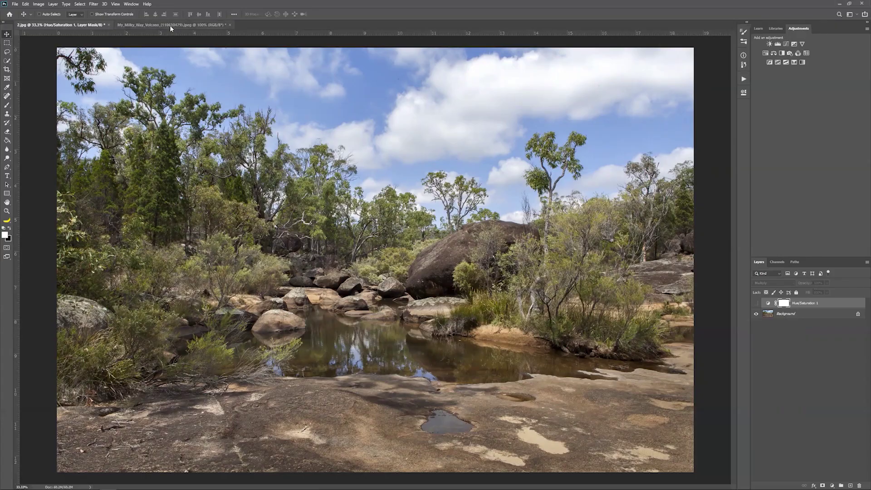
- Copy the Milky Way image into the 2.jpg document as a new layer above the landscape
left_click(171, 25)
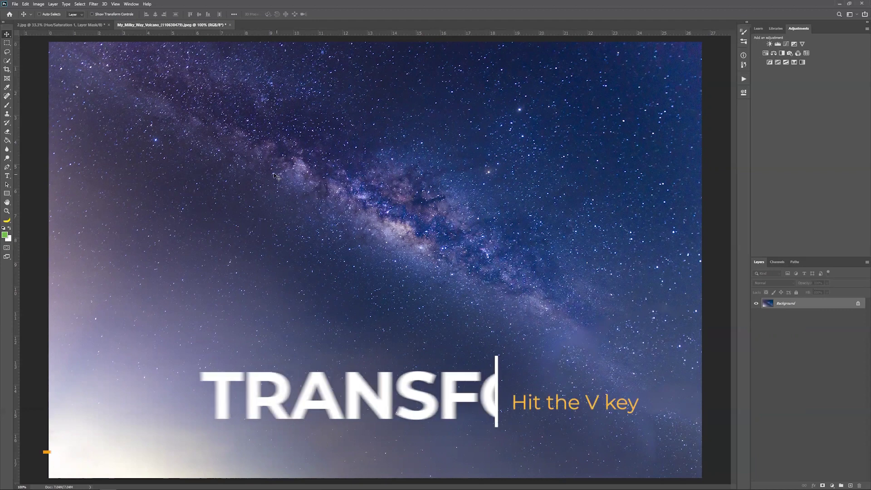
left_click_drag(261, 148, 269, 159)
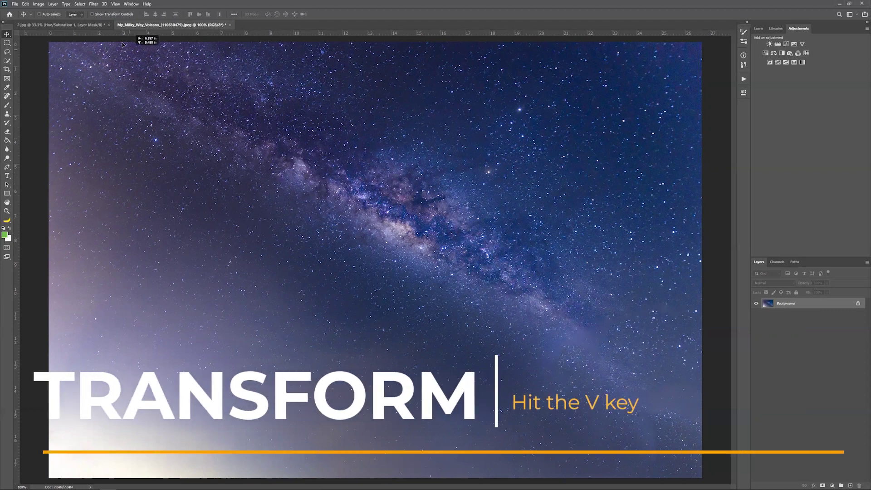
left_click(89, 26)
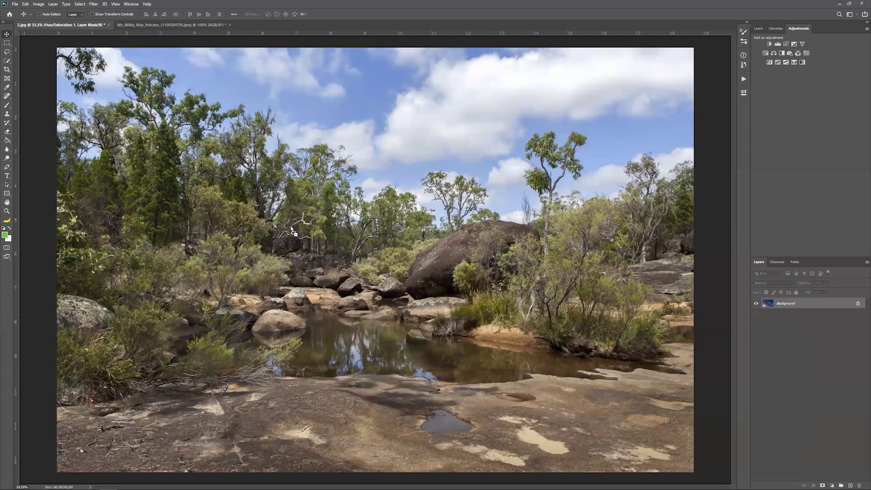
left_click_drag(293, 230, 316, 228)
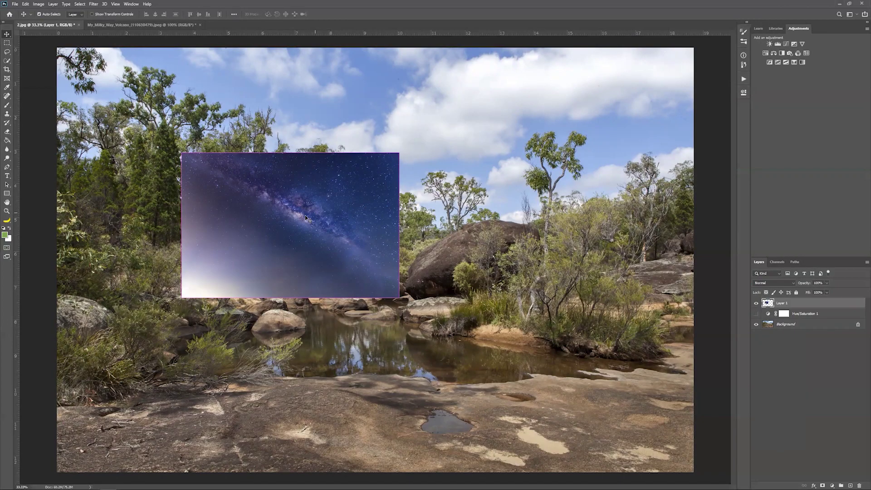
- Scale up and reposition the Milky Way layer proportionally until it covers the entire landscape photo
key("ctrl+t")
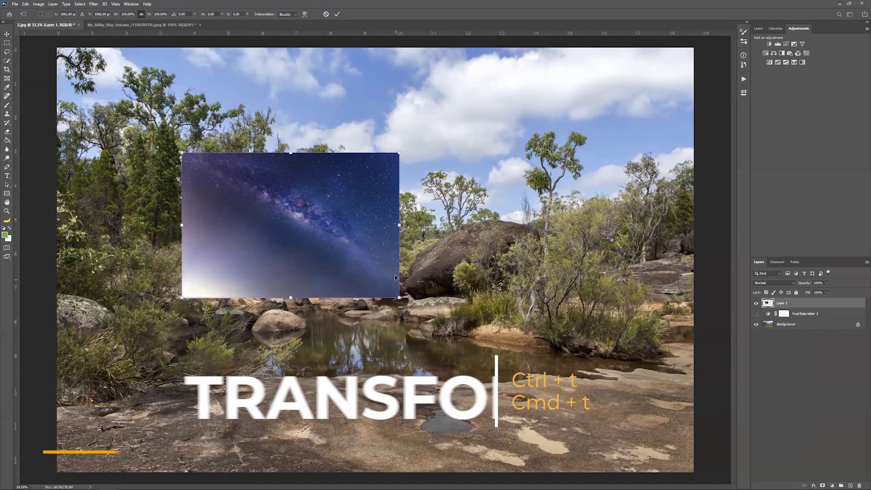
left_click_drag(399, 226, 695, 236)
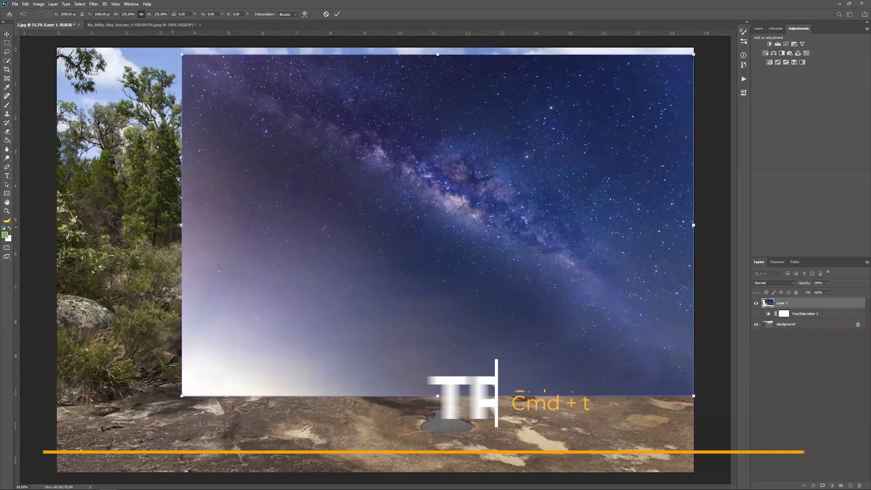
left_click_drag(182, 224, 49, 228)
left_click_drag(255, 236, 258, 274)
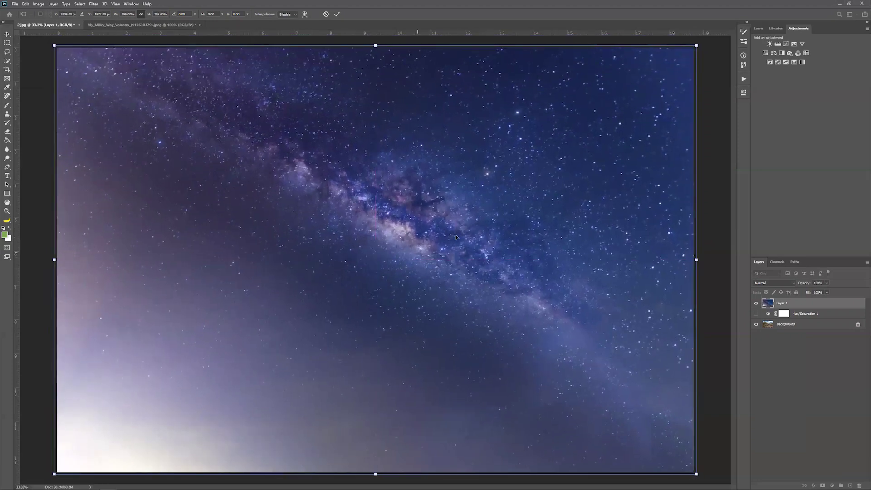
key("Return")
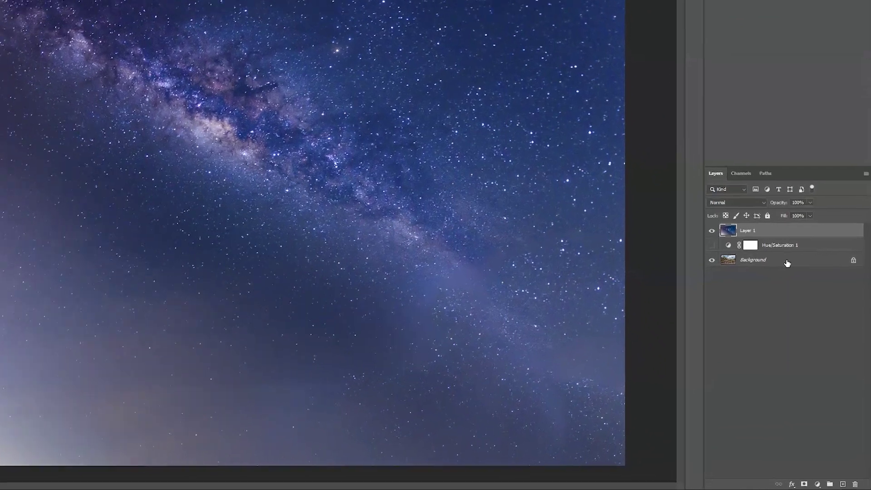
- Duplicate the Background layer and place the copy above the Milky Way layer
left_click_drag(786, 261, 839, 457)
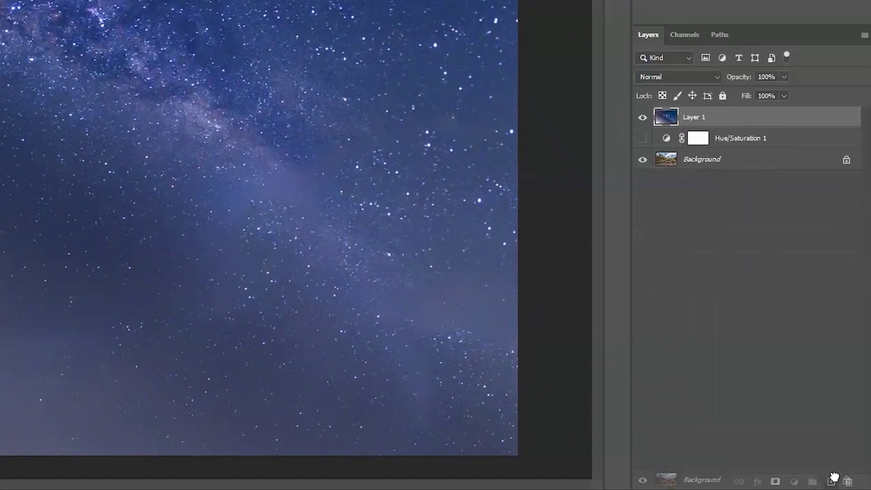
left_click_drag(841, 477, 842, 475)
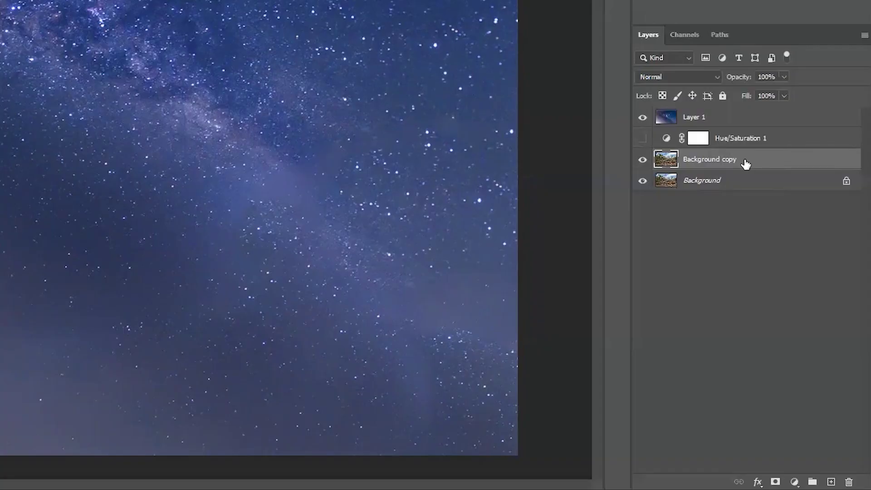
left_click_drag(742, 149, 743, 109)
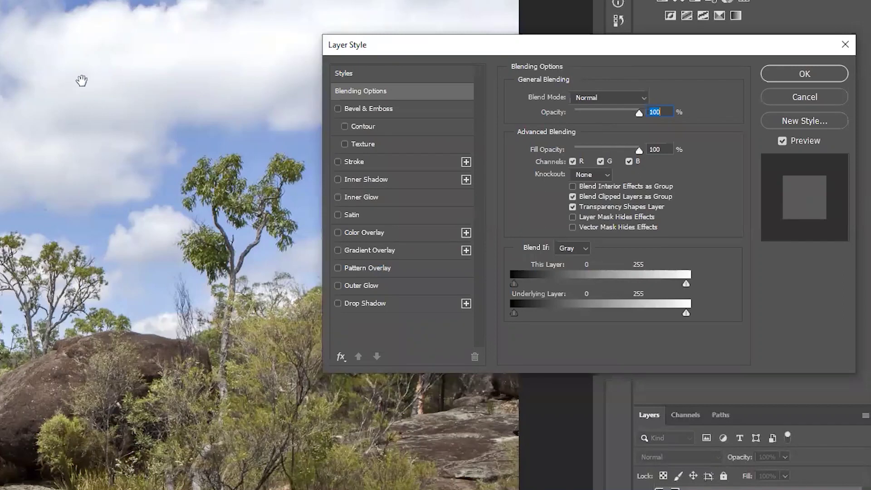
- Set the Background copy's Blend If channel to Blue and lower This Layer's highlight limit to about 202
left_click(587, 250)
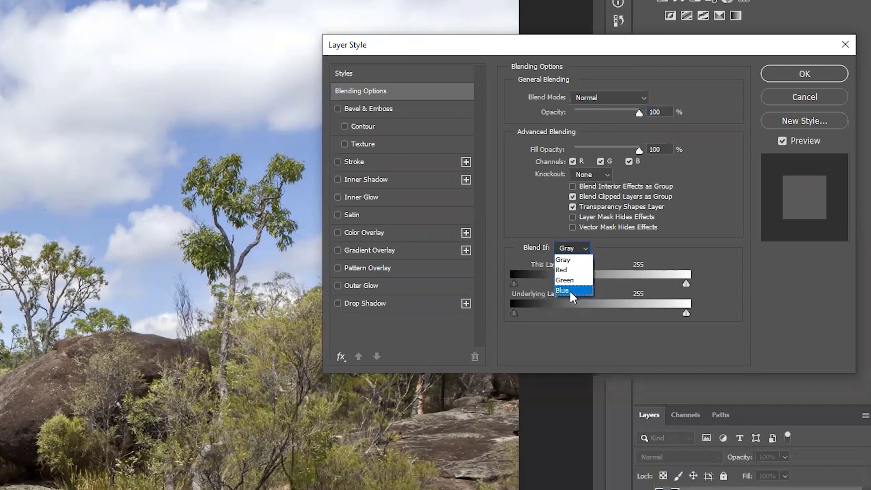
left_click(573, 288)
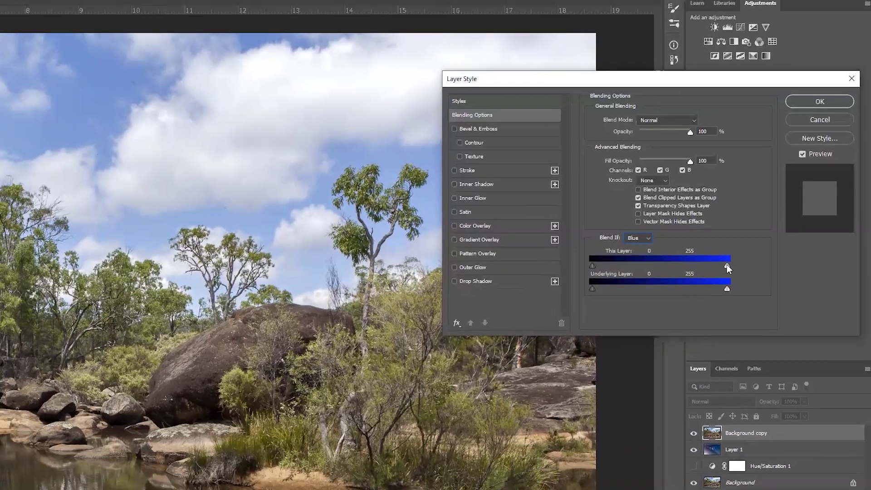
left_click_drag(709, 273, 728, 252)
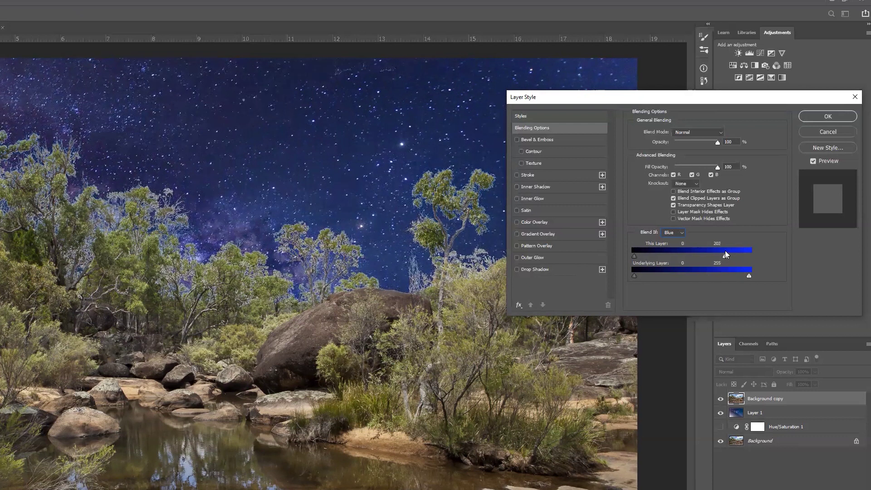
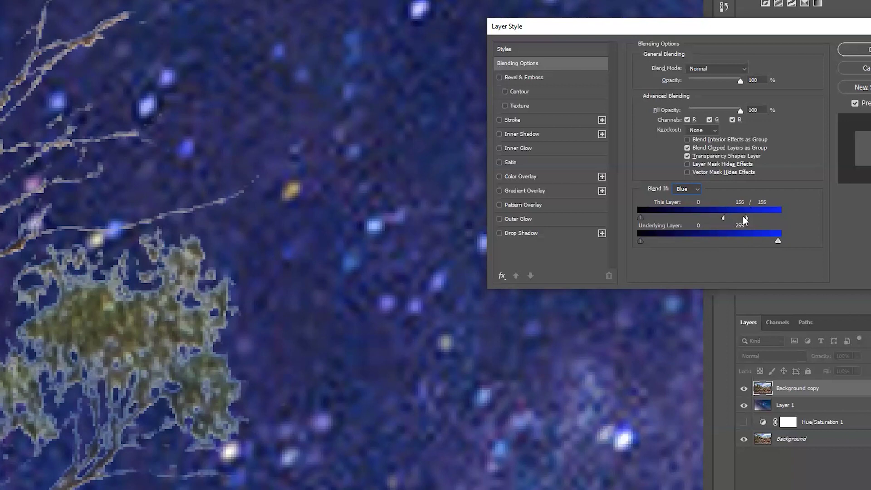
- Soften the tree edges by adjusting This Layer's split highlight range to 116 / 192, and apply the blending options
left_click_drag(723, 217, 668, 222)
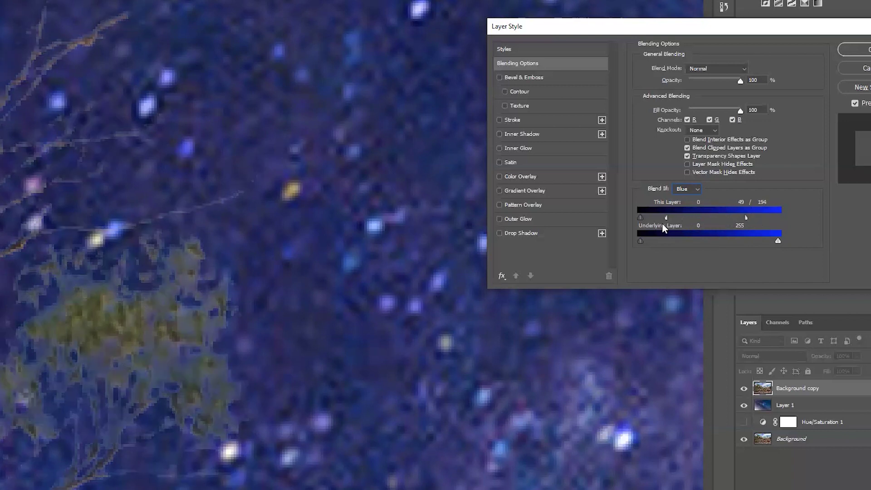
left_click_drag(663, 224, 722, 219)
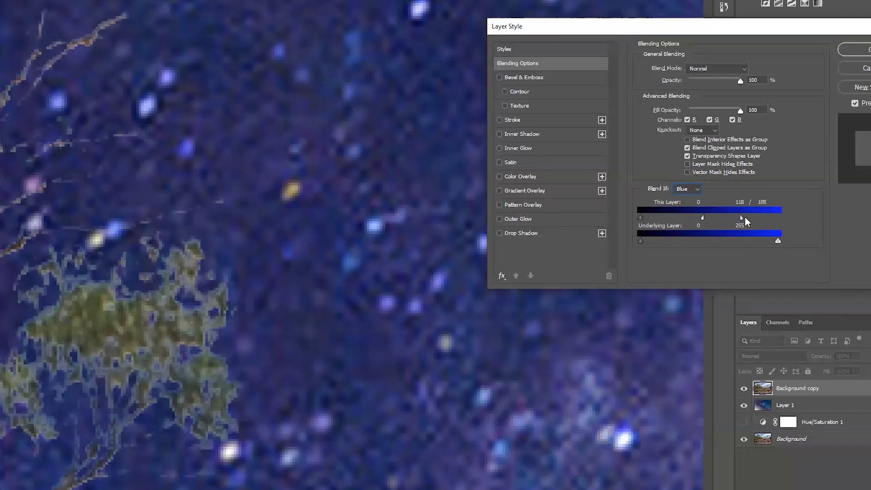
left_click_drag(745, 217, 752, 217)
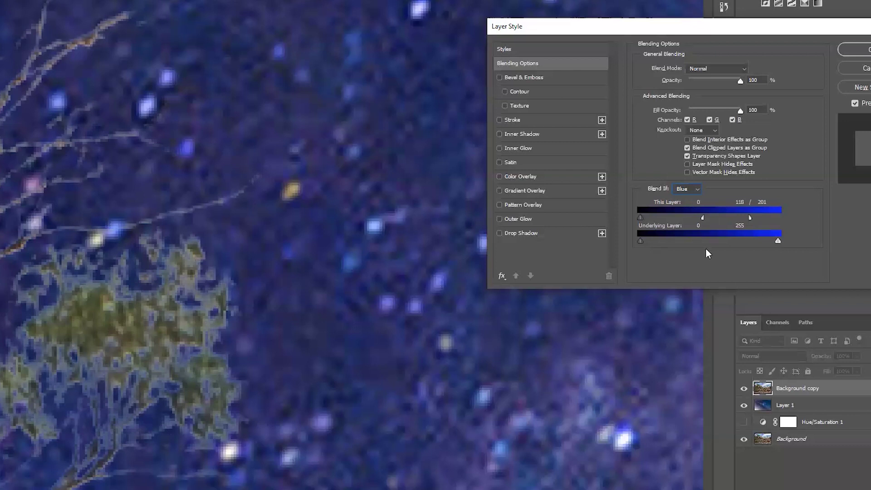
left_click_drag(706, 219, 757, 216)
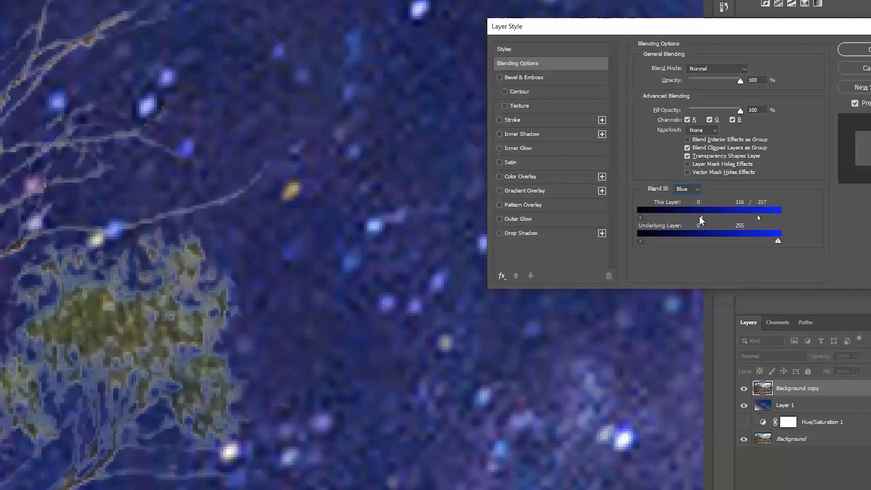
left_click_drag(707, 217, 696, 218)
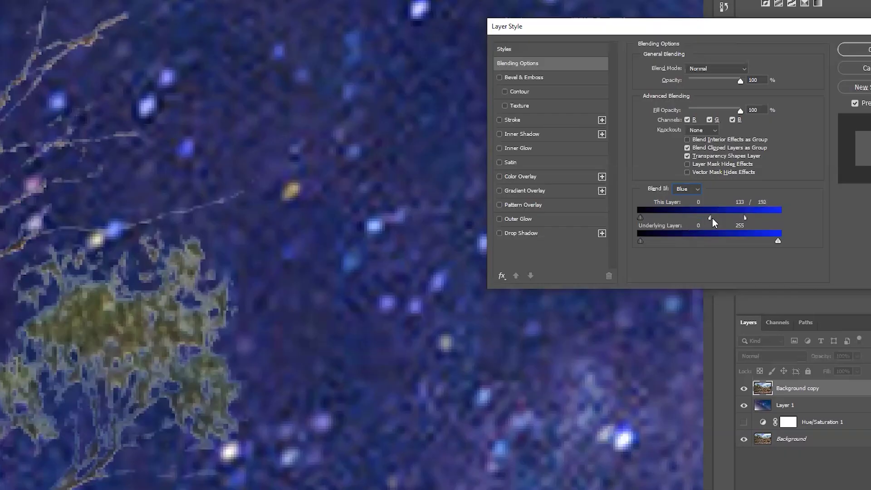
left_click_drag(711, 218, 700, 218)
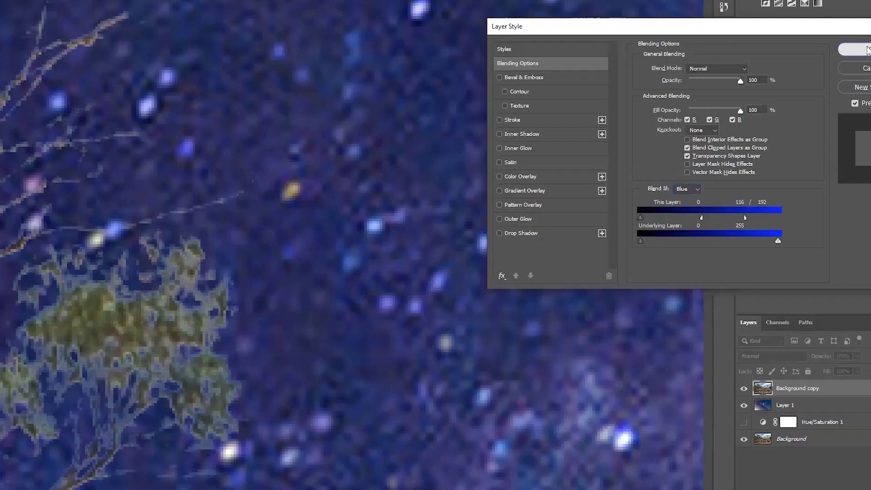
left_click(794, 88)
scroll(99, 283, "up", 2)
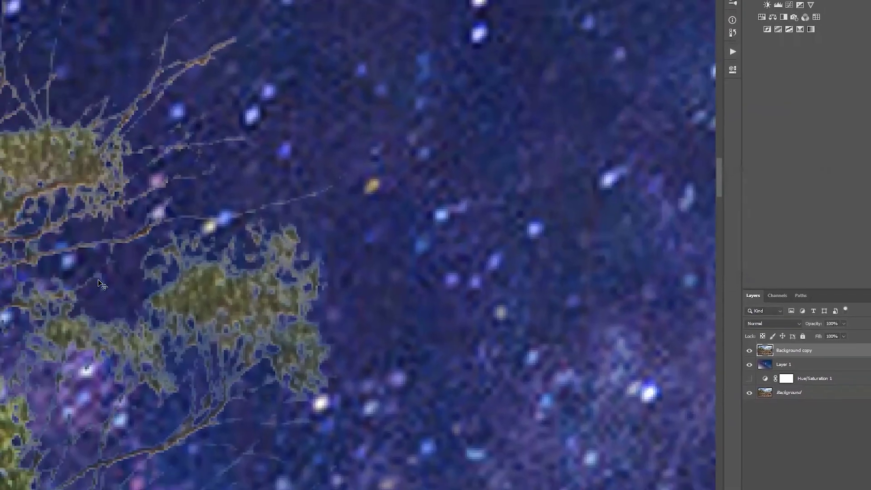
scroll(302, 280, "up", 3)
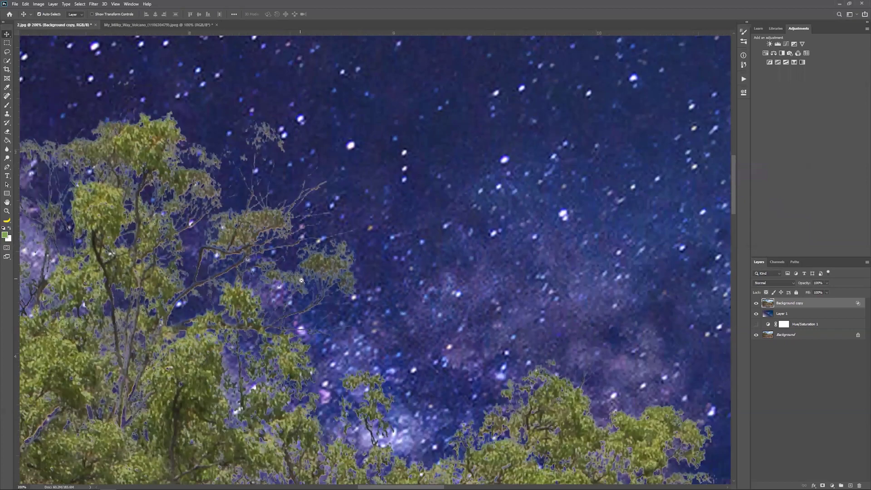
scroll(319, 280, "down", 6)
scroll(316, 288, "up", 1)
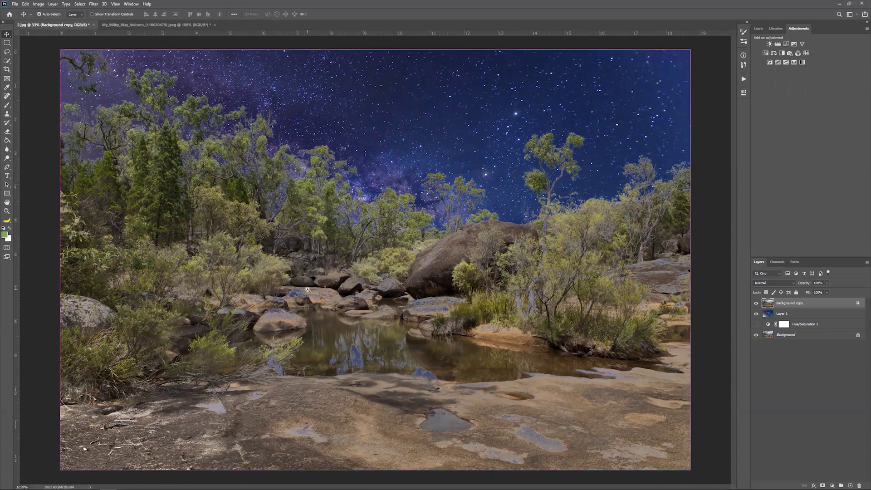
- Inspect the foreground rocks, bushes, tree trunks and water up close for areas where the Milky Way layer shows through the Background copy
scroll(302, 288, "up", 10)
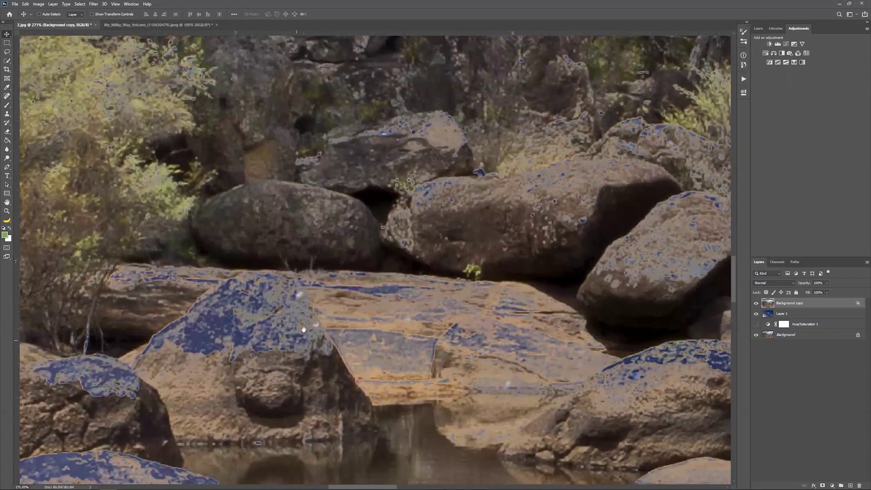
left_click_drag(322, 317, 390, 236)
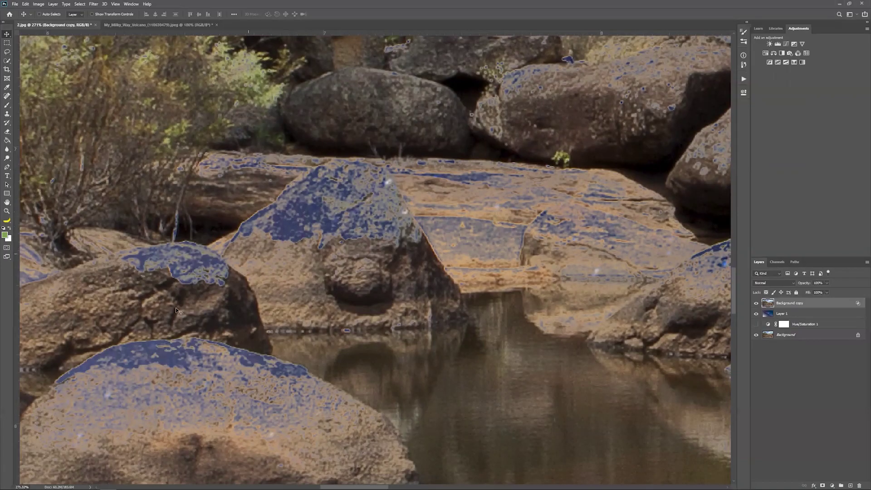
left_click_drag(549, 255, 85, 250)
scroll(144, 371, "right", 15)
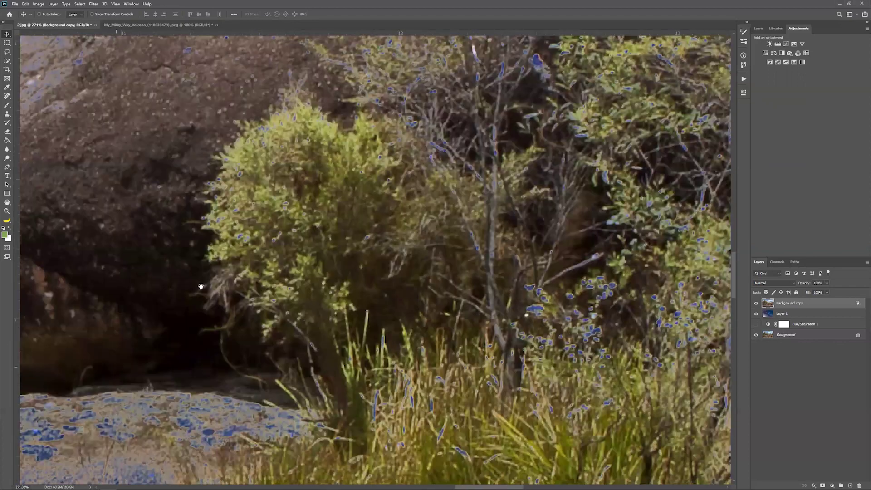
scroll(353, 179, "down", 2)
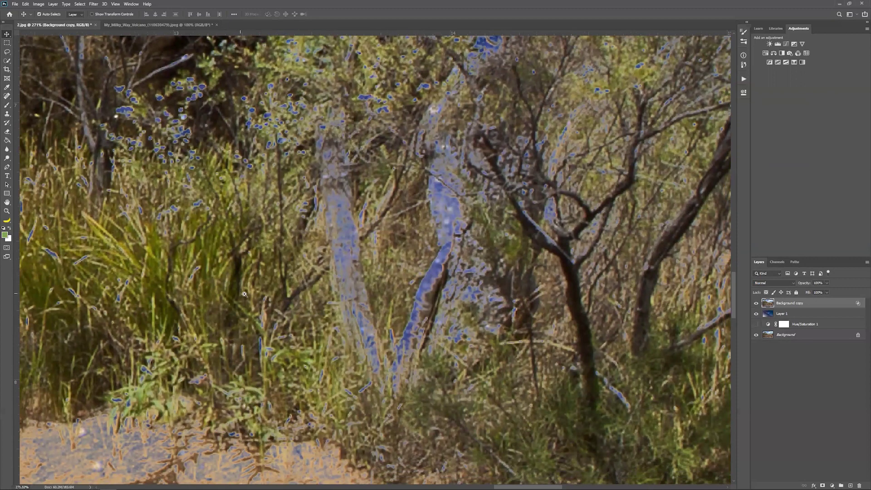
left_click(280, 289, "alt")
left_click(270, 298, "alt")
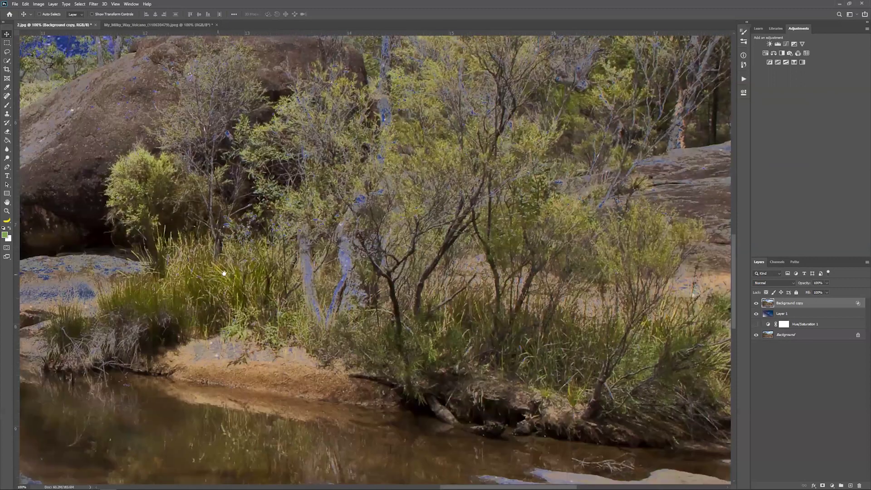
scroll(224, 273, "left", 10)
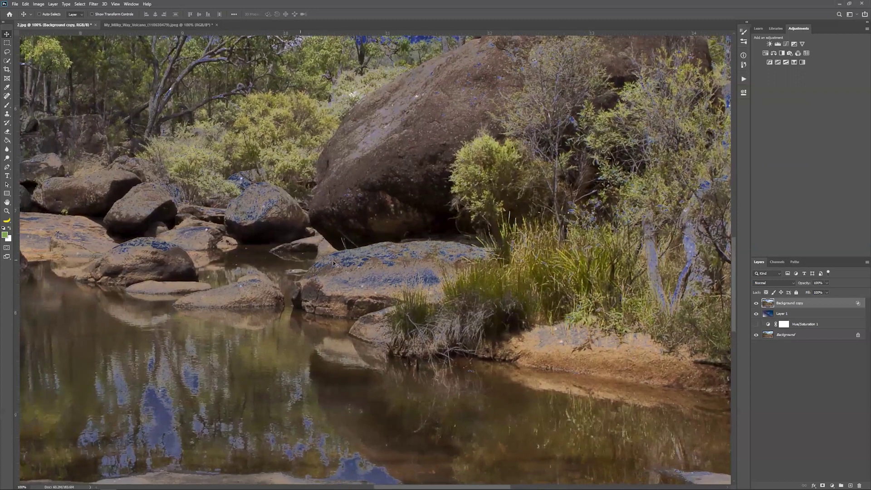